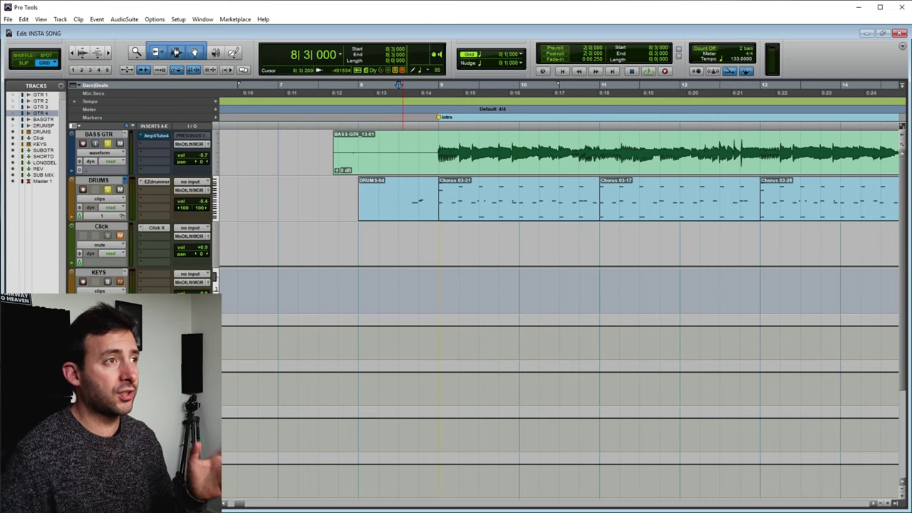
- Open AmpliTube 4 on the BASS GTR track and play bars 9 to 11 of the bass with the plug-in bypassed
click(154, 134)
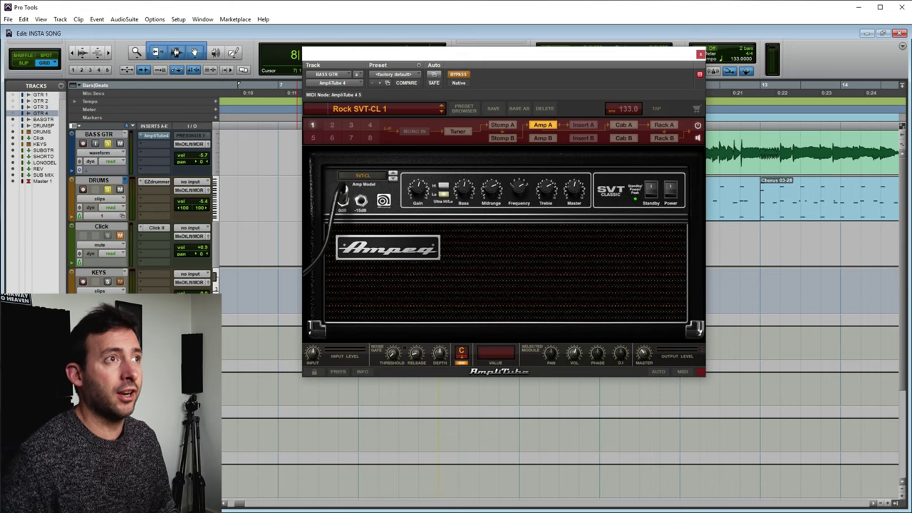
drag(547, 54, 490, 199)
click(439, 153)
drag(439, 85, 600, 84)
key(space)
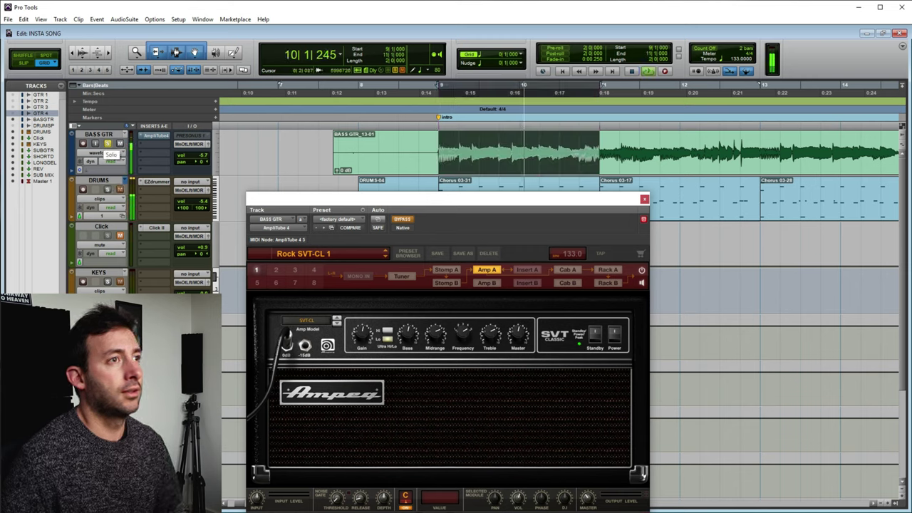
key(space)
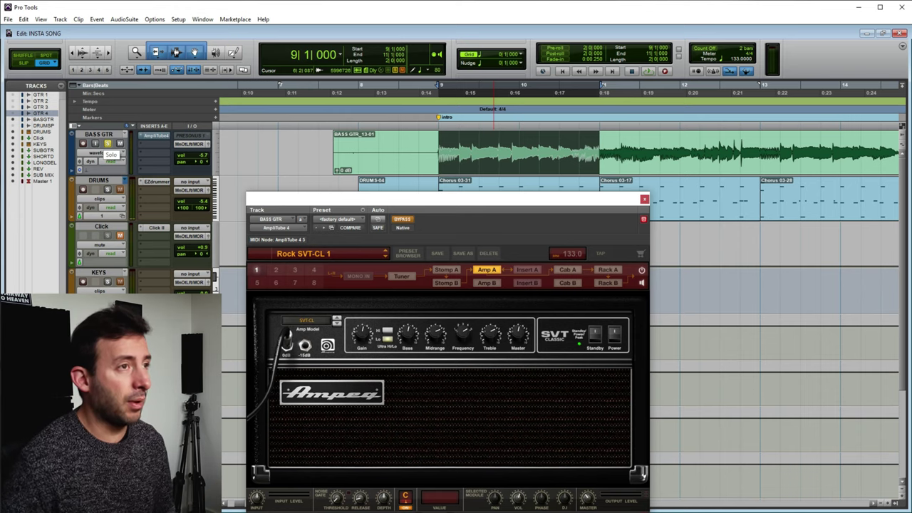
- Turn off AmpliTube's bypass on the BASS GTR track and play the selected bass section through the amp
mouse_move(474, 206)
mouse_down()
mouse_move(535, 206)
mouse_move(560, 144)
mouse_move(417, 144)
mouse_move(468, 177)
mouse_move(478, 203)
mouse_up()
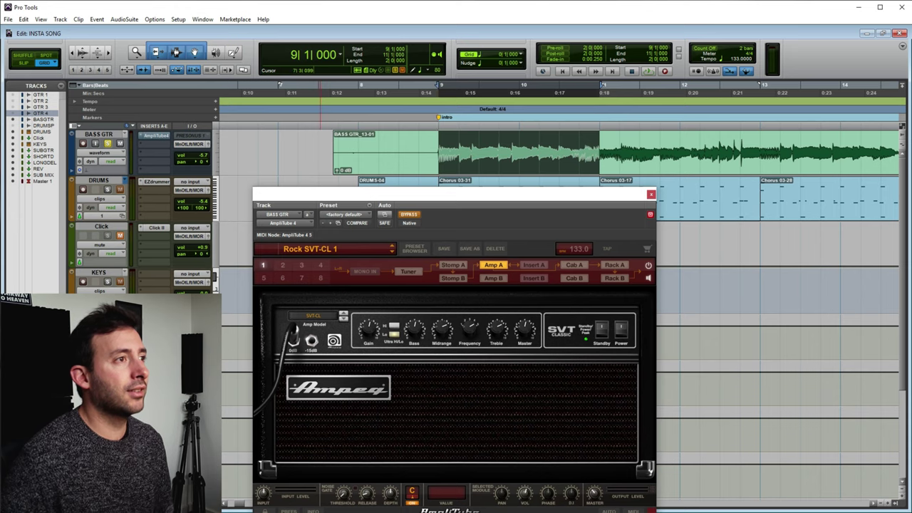
mouse_move(478, 194)
mouse_down()
mouse_move(519, 122)
mouse_move(517, 109)
mouse_move(490, 199)
mouse_up()
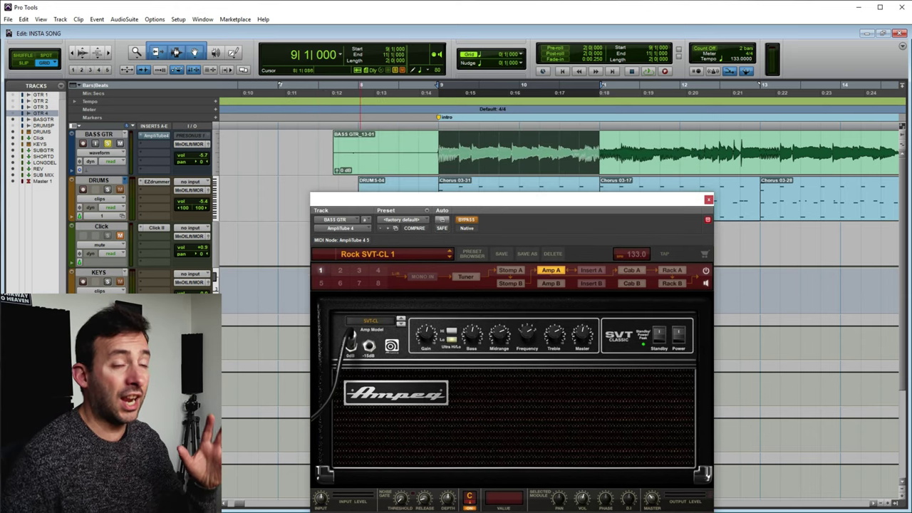
click(466, 219)
key(space)
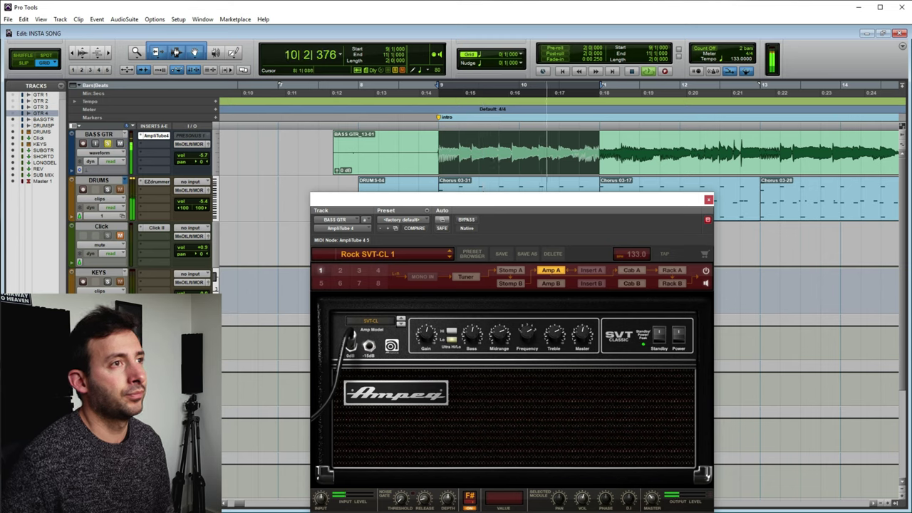
key(space)
- Play the bass from bar 9, switching AmpliTube from bypassed to active during playback to compare the tones
ctrl+click(155, 135)
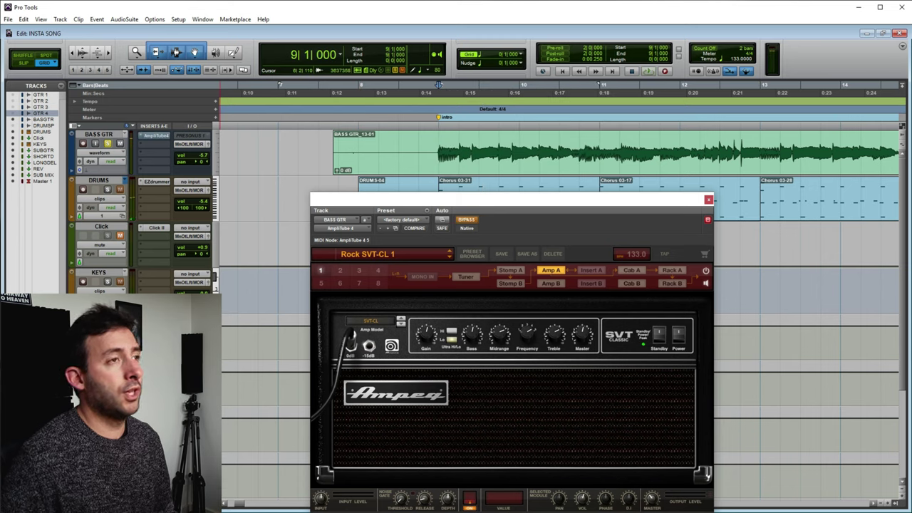
key(space)
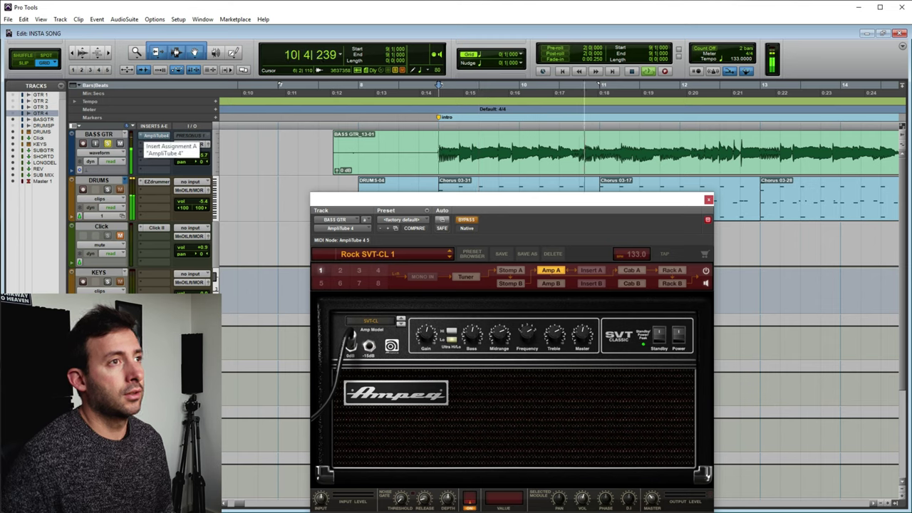
click(466, 220)
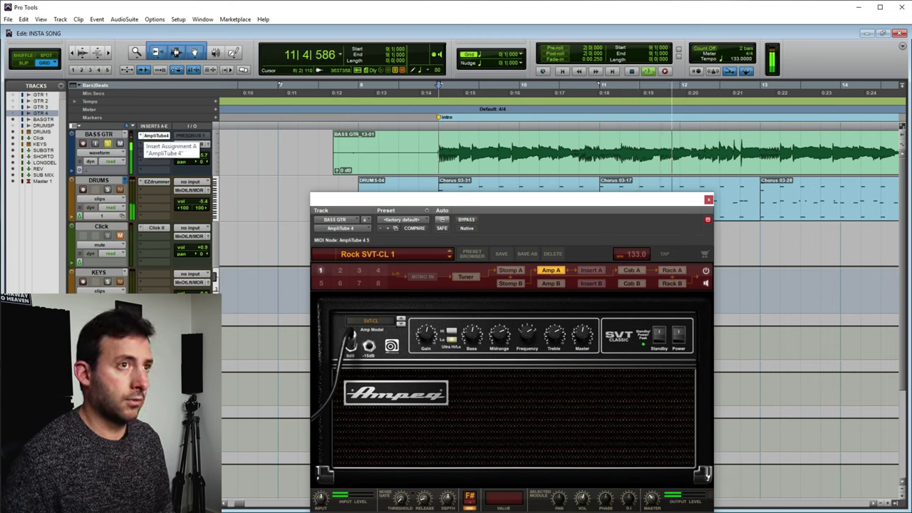
key(space)
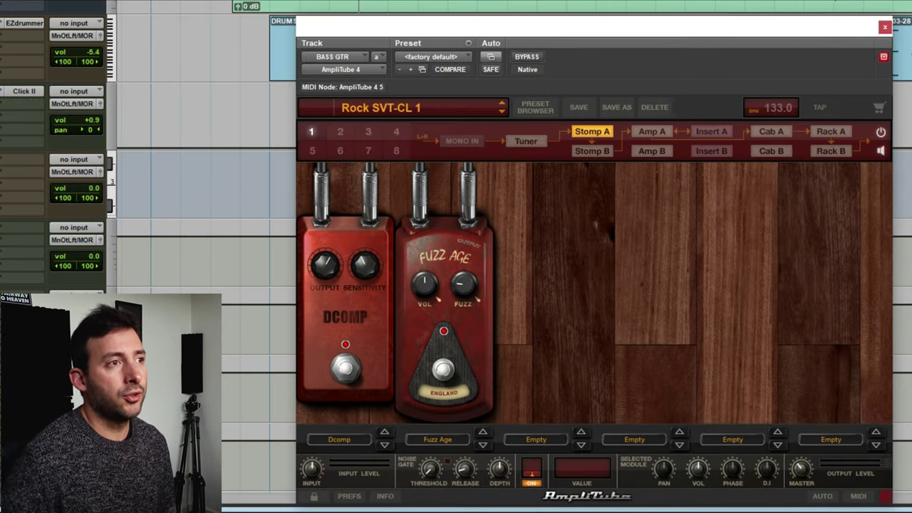
- Examine the Stomp A, Stomp B, Amp A and Insert A stages of the Rock SVT-CL 1 preset
click(591, 150)
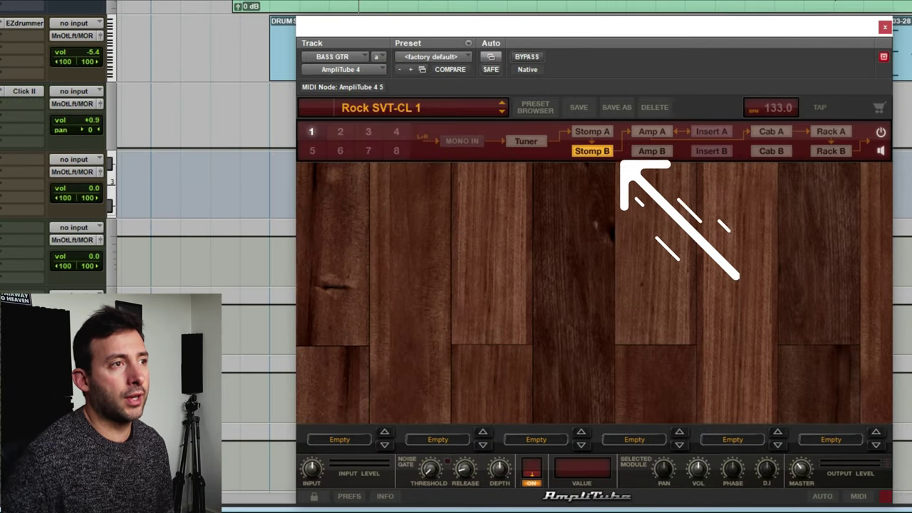
click(591, 131)
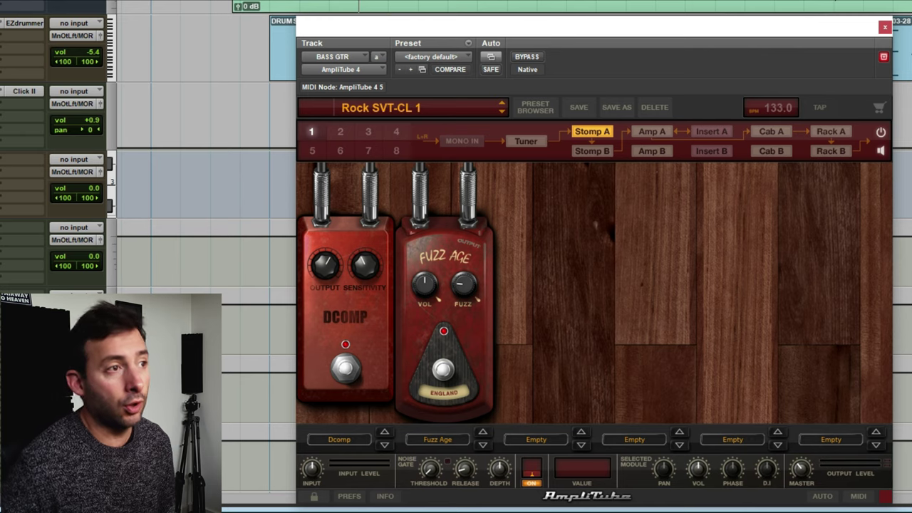
click(591, 150)
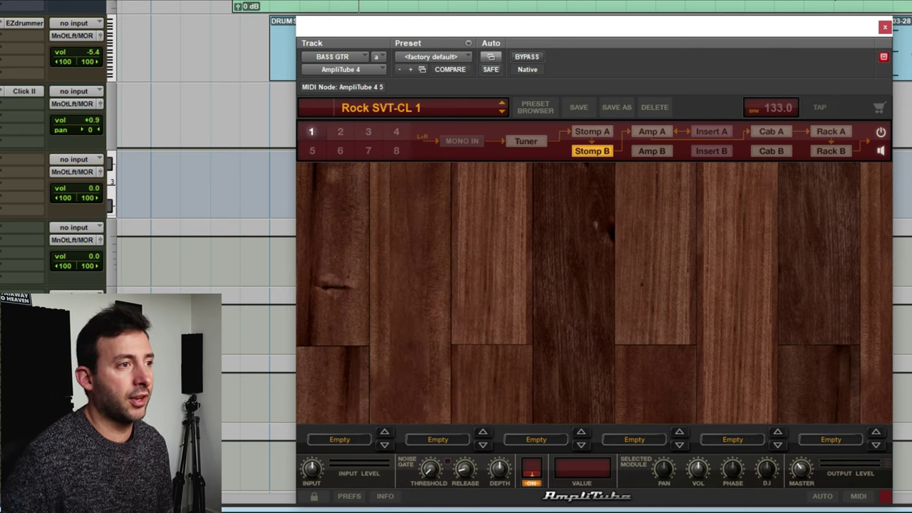
click(592, 131)
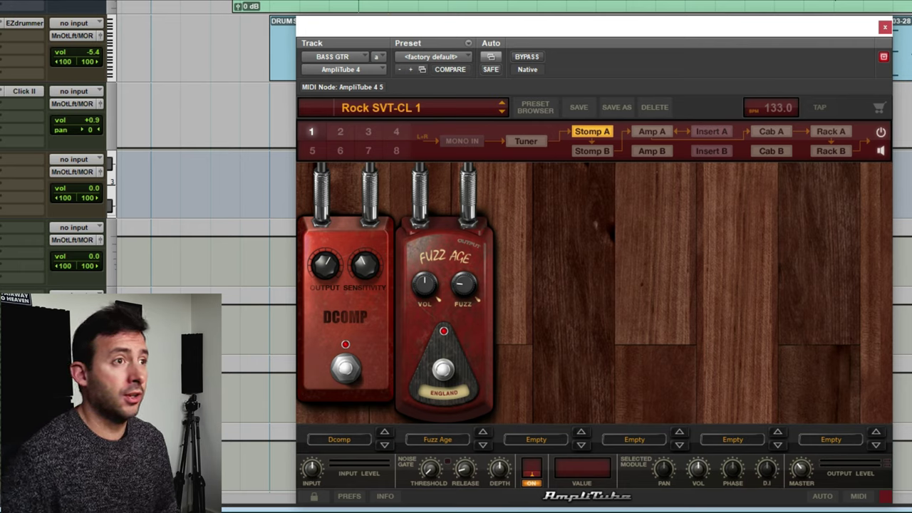
click(591, 151)
click(652, 131)
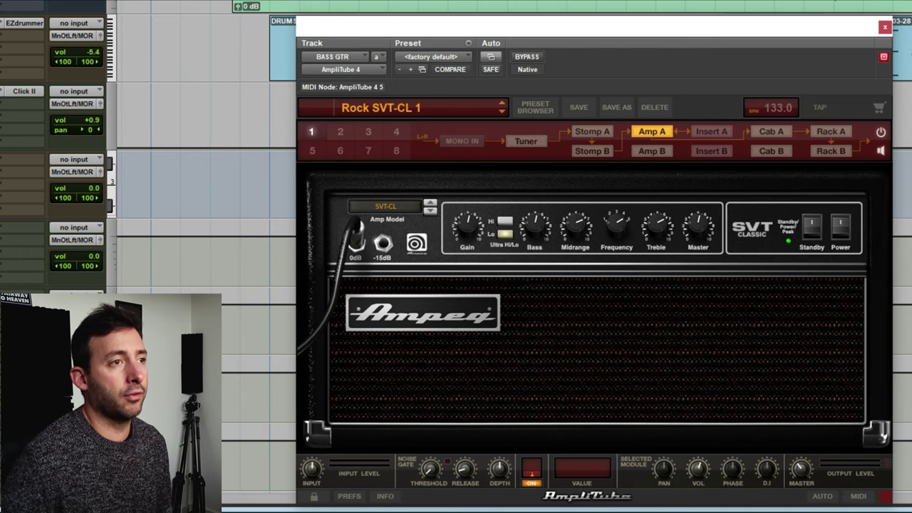
click(711, 132)
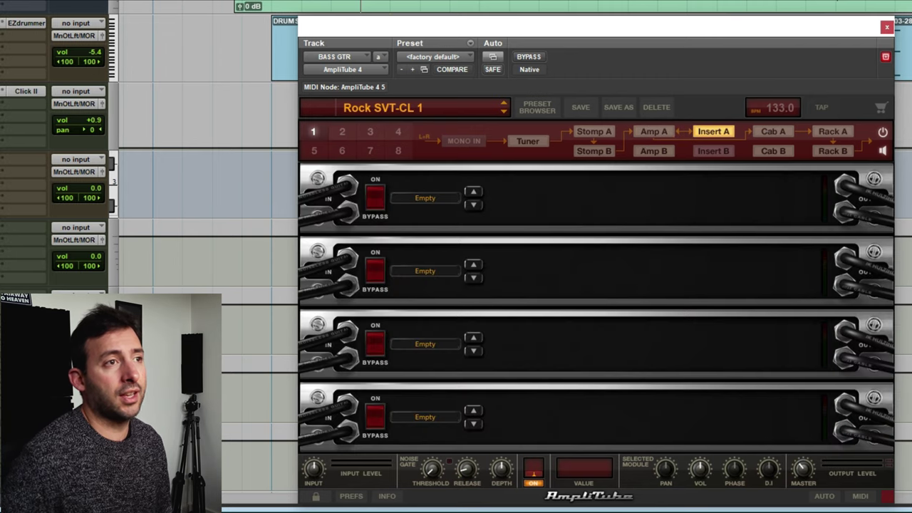
- Examine the Cab A stage of the preset, covering its cabinet models, microphones, room choices and mixer
click(773, 131)
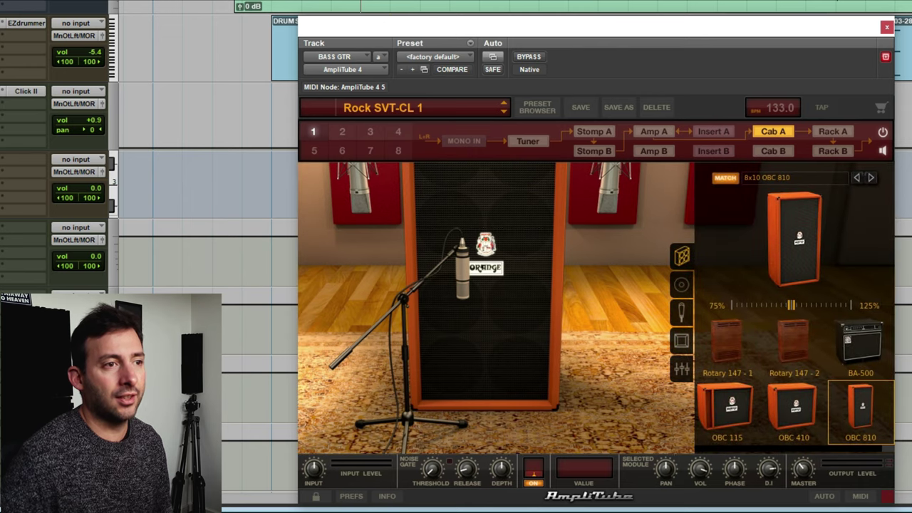
drag(888, 448, 720, 448)
scroll(795, 385, down, 10)
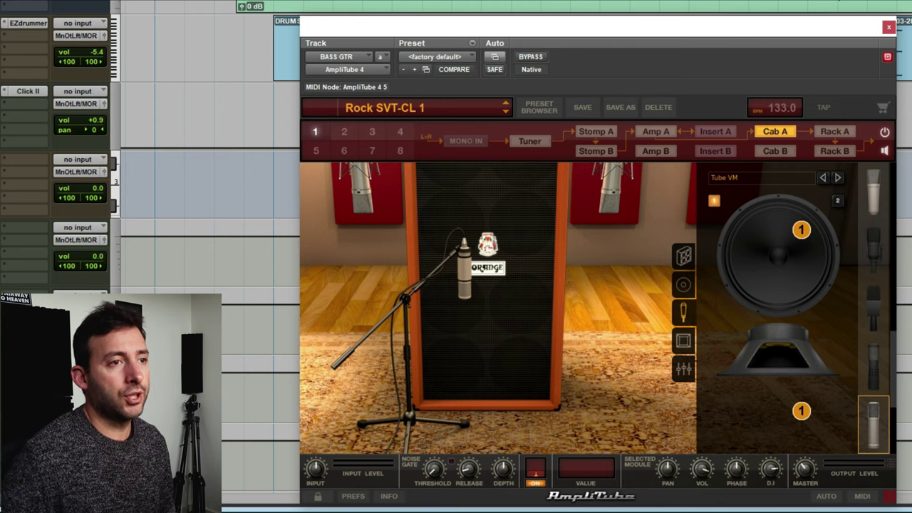
scroll(874, 307, down, 3)
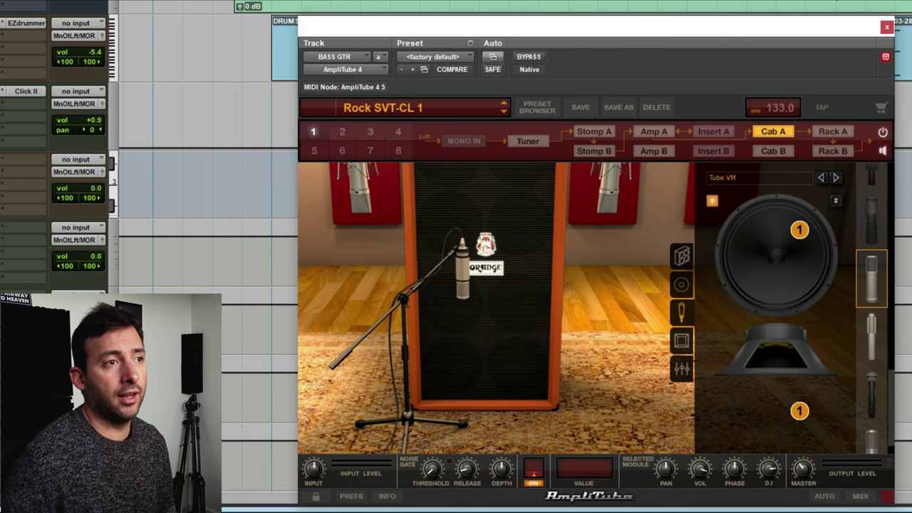
click(683, 340)
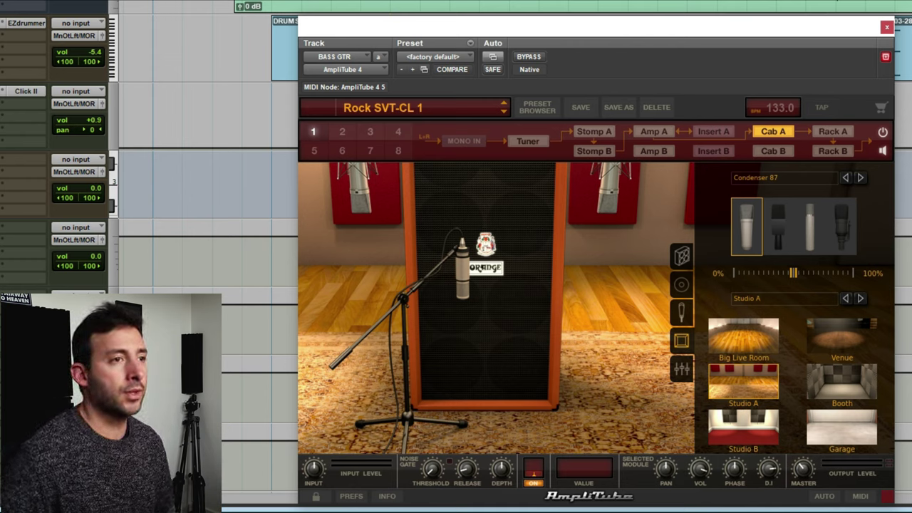
click(681, 368)
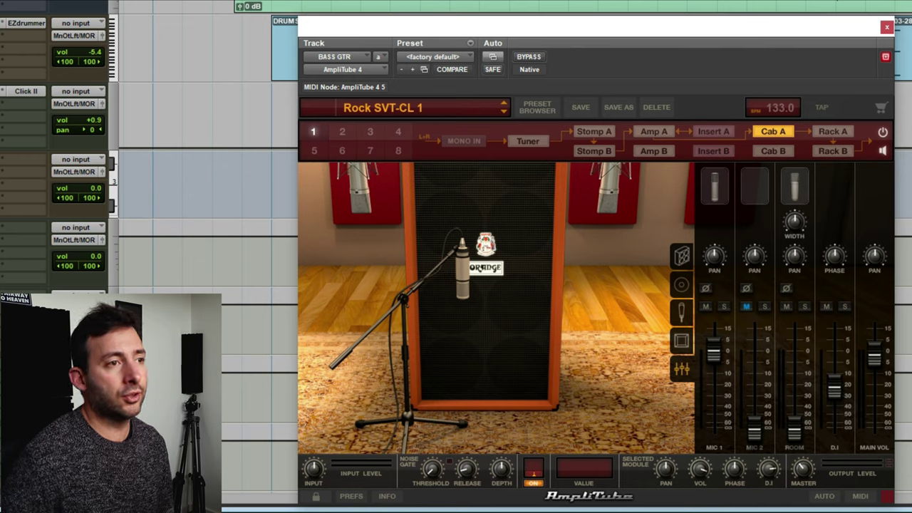
click(682, 312)
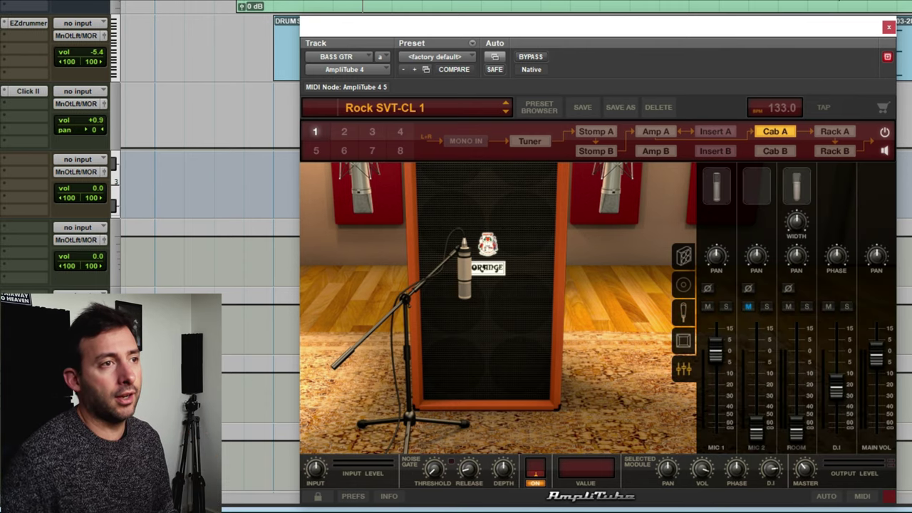
drag(757, 428, 795, 433)
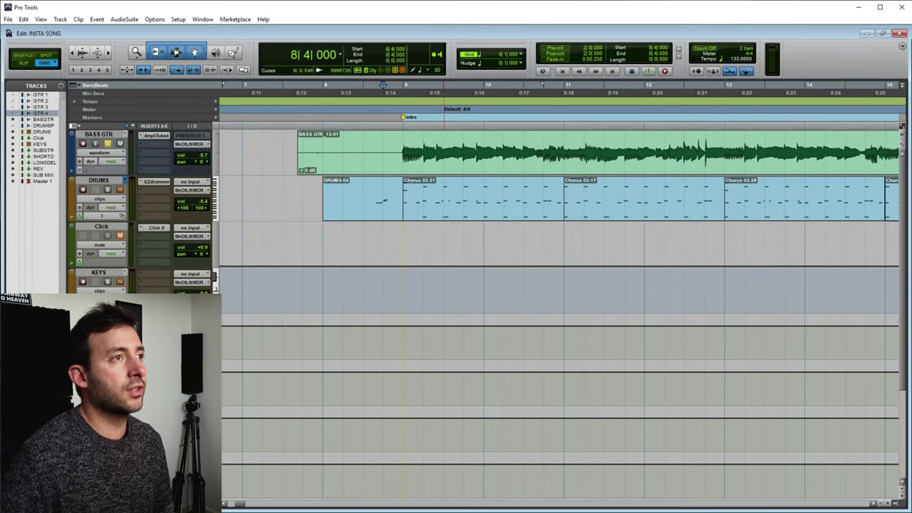
- Select the BASS GTR audio from 9|2 to 11|1 and reopen the track's AmpliTube 4 plug-in
drag(443, 141, 591, 141)
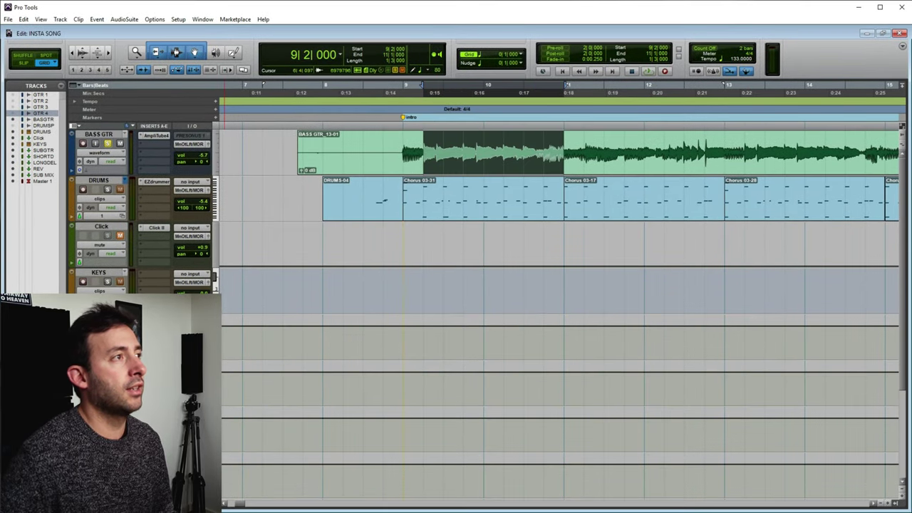
click(156, 135)
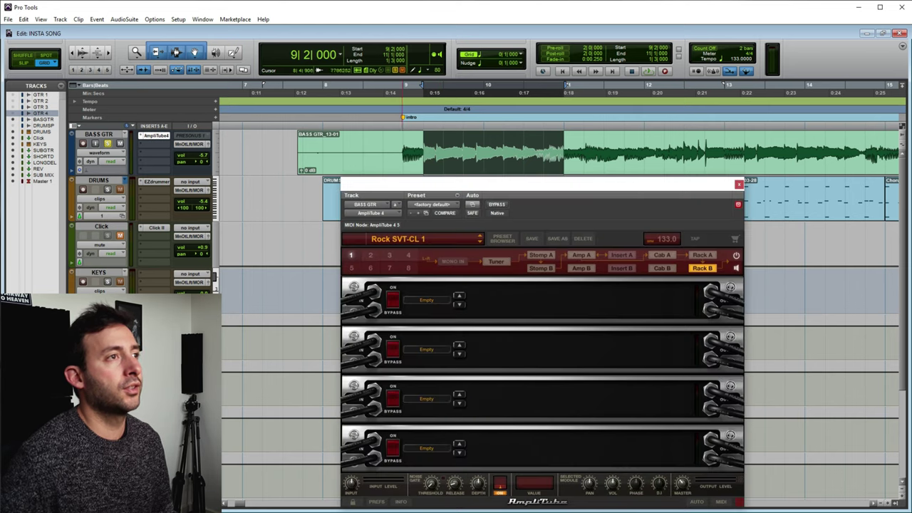
click(394, 139)
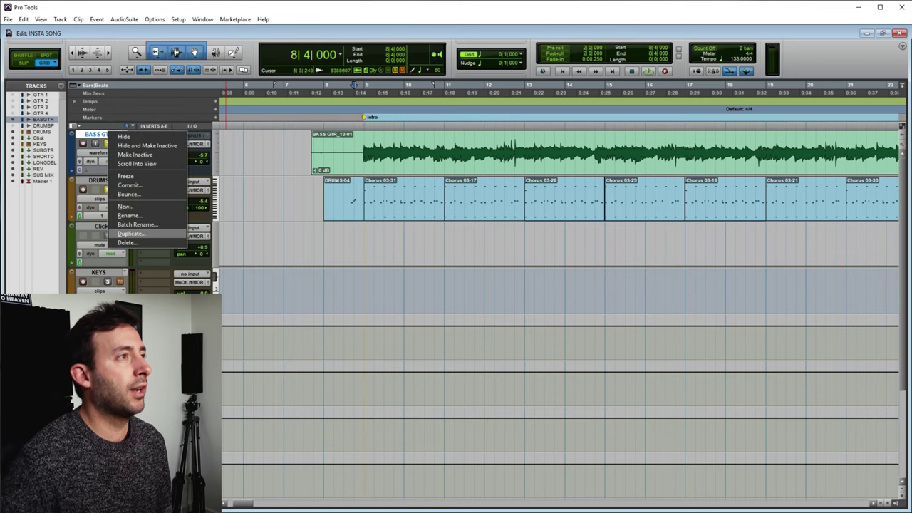
- Duplicate the BASS GTR track once without its inserts, placing the copy after the selected track
click(130, 233)
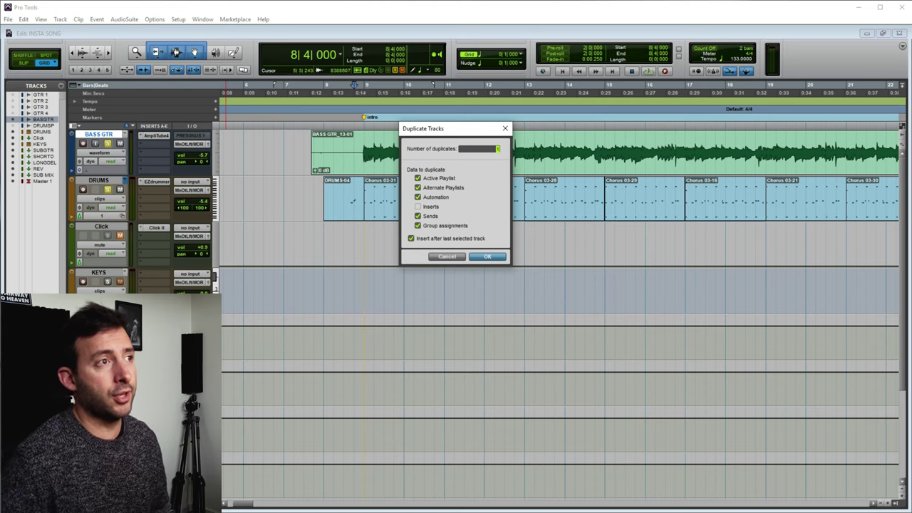
key(Return)
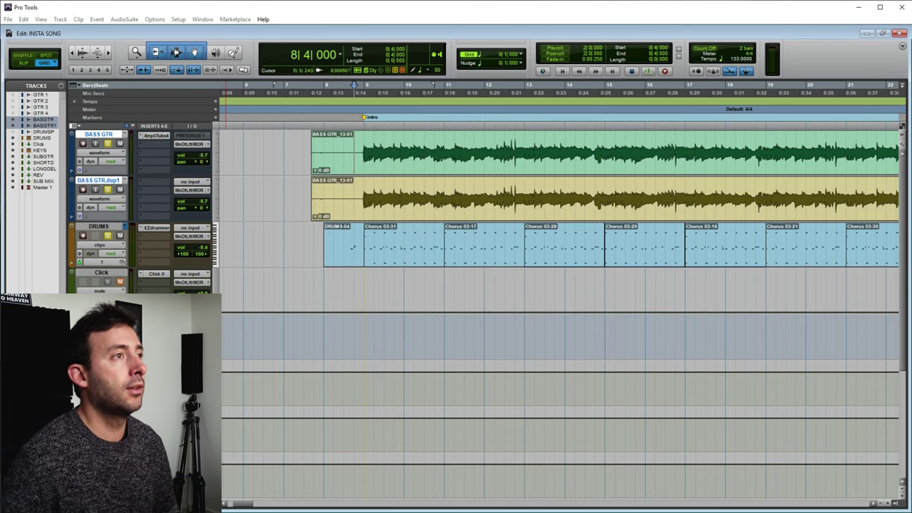
drag(394, 154, 586, 153)
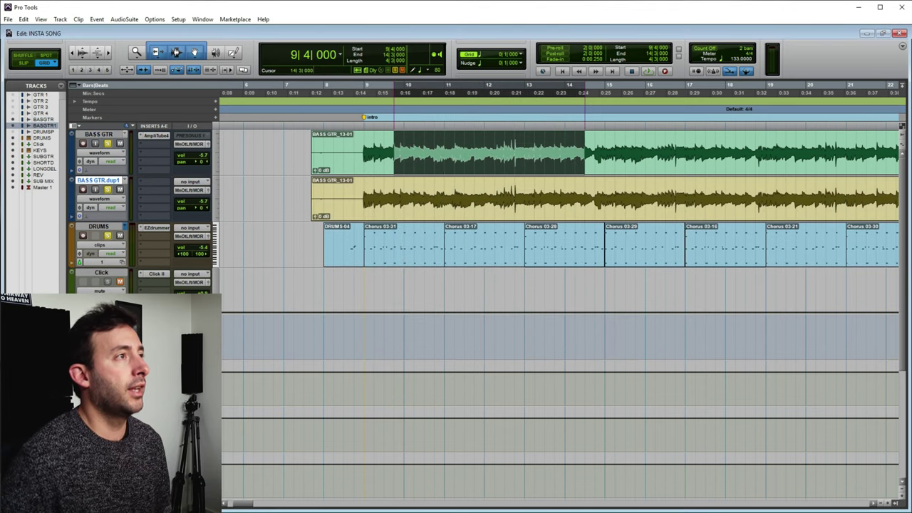
drag(404, 153, 575, 153)
click(404, 203)
drag(405, 200, 565, 199)
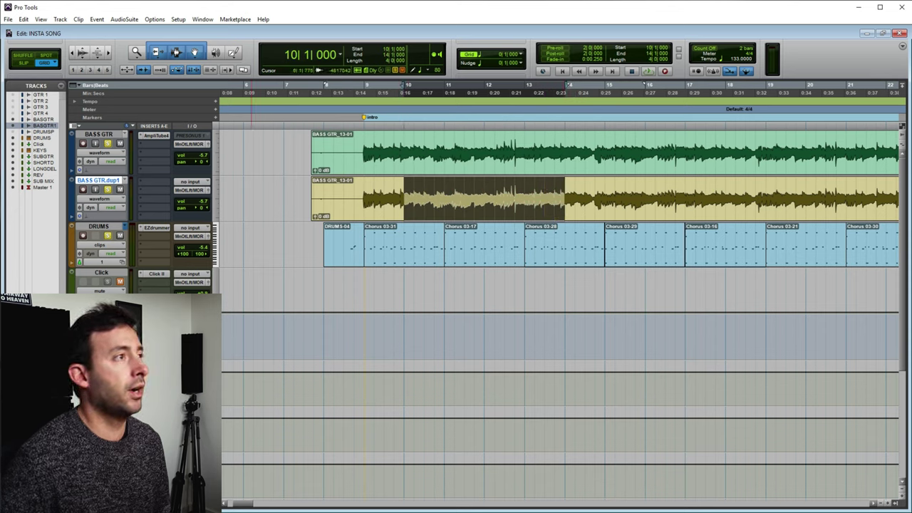
- Select 9|4 to 13|2 on the duplicated bass track and play its unprocessed signal soloed
drag(396, 199, 535, 200)
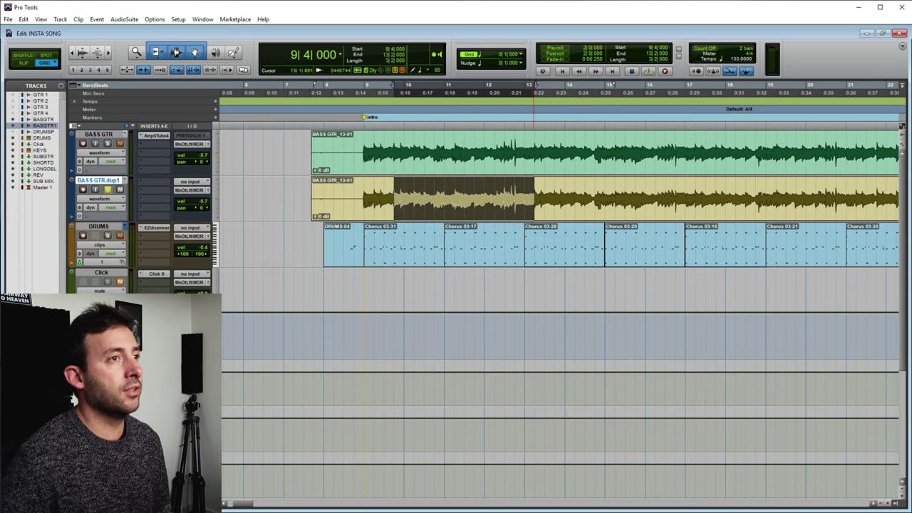
key(space)
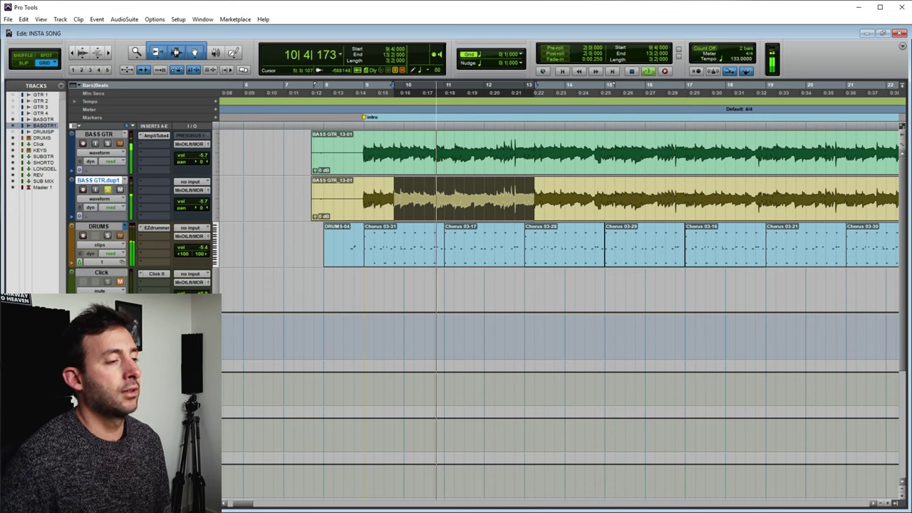
key(space)
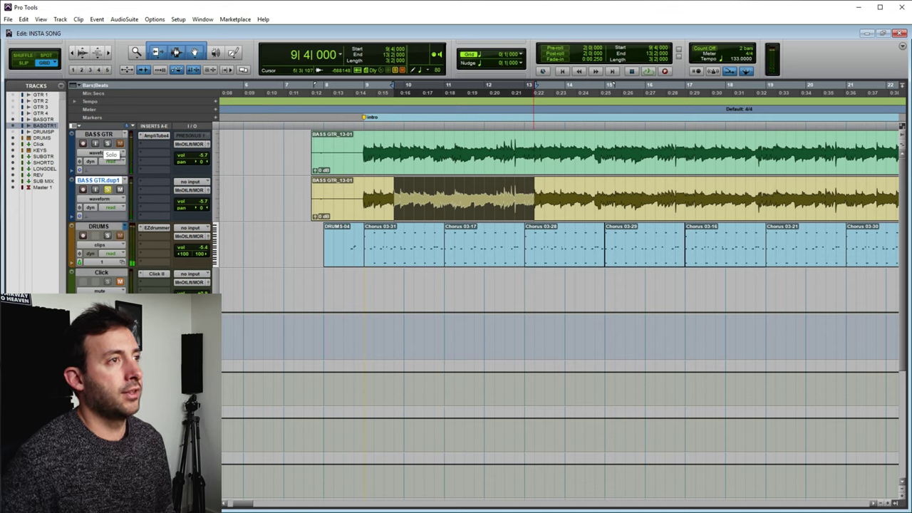
- Solo the original BASS GTR track and play the same section to compare its amp tone with the duplicate
click(107, 143)
key(space)
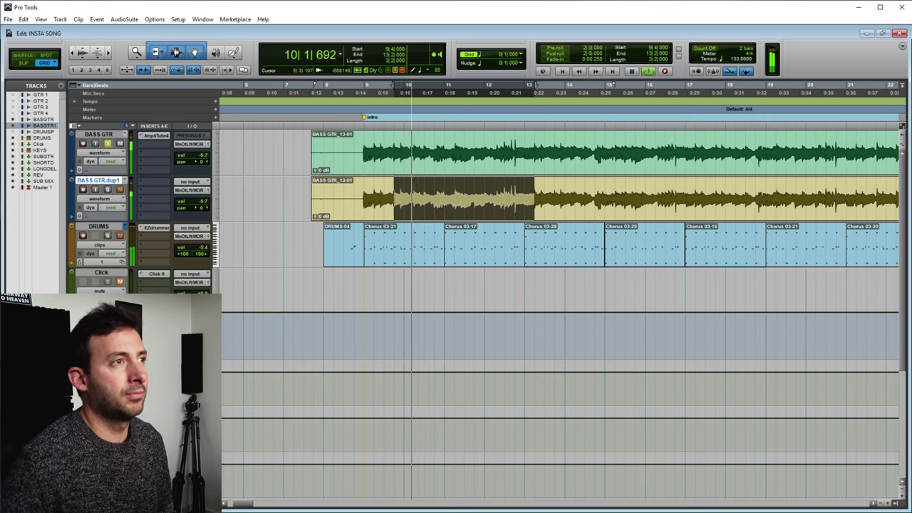
key(space)
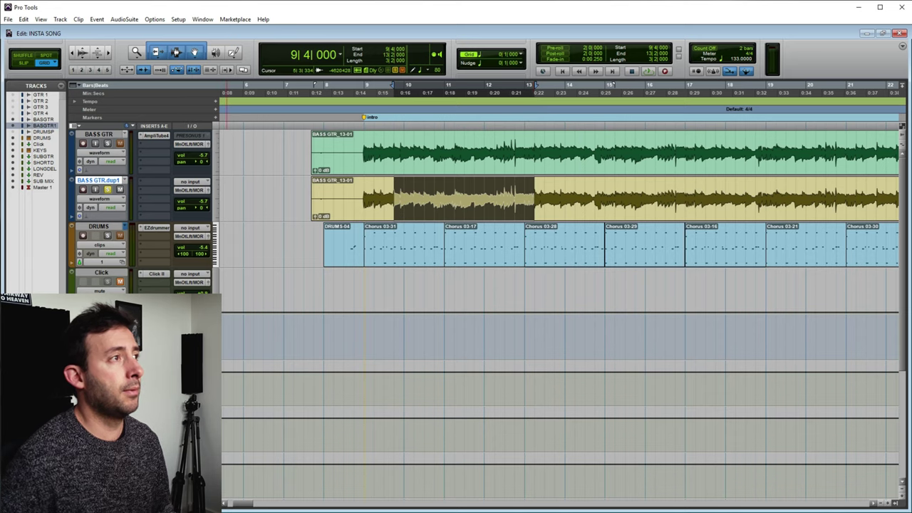
- Solo the BASS GTR track, select 9|4 to 12|4 on it, and insert a mono Q1 equalizer on the duplicated bass track
click(107, 143)
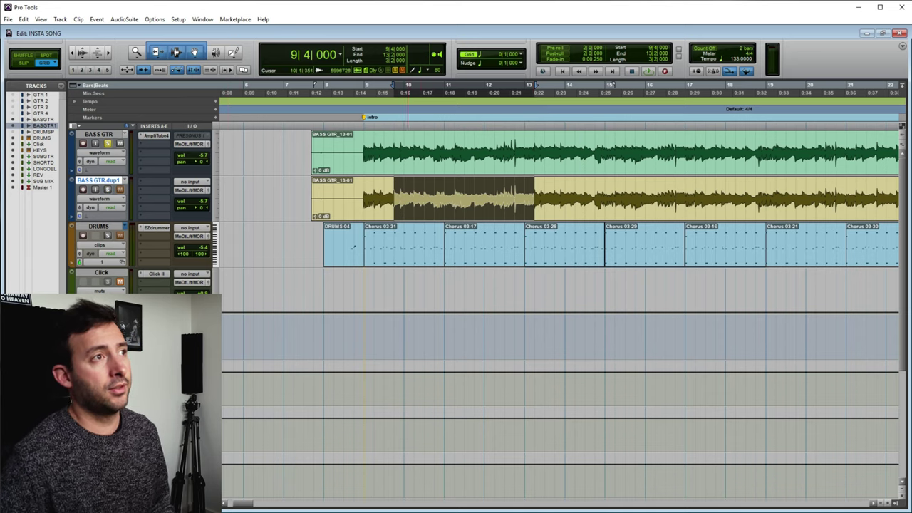
drag(397, 146, 510, 146)
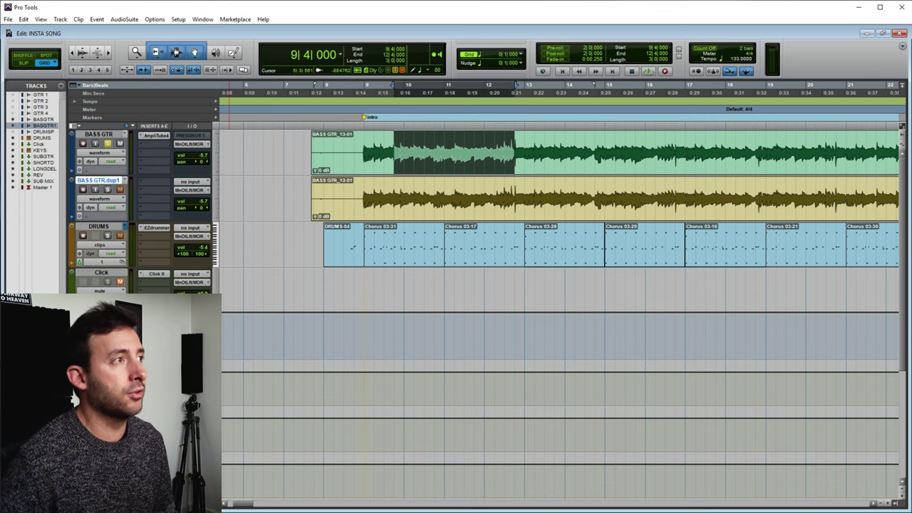
click(155, 183)
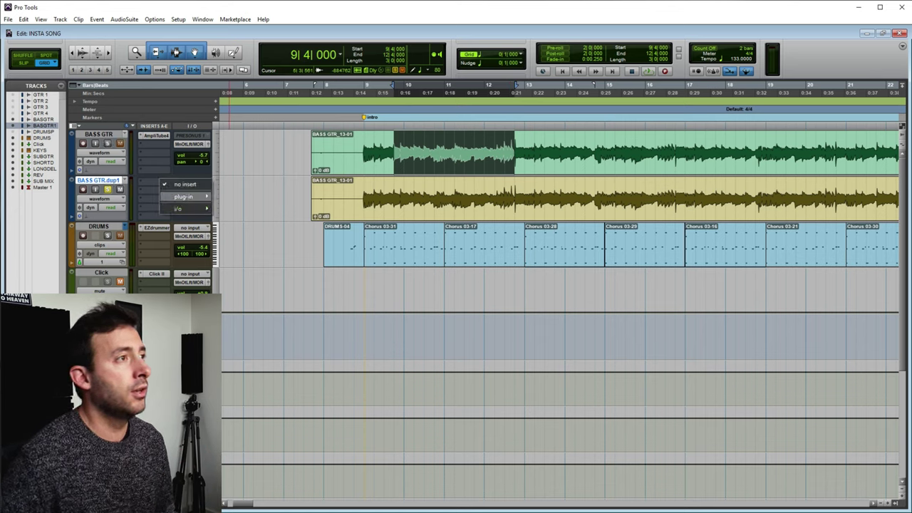
mouse_move(183, 197)
mouse_move(235, 196)
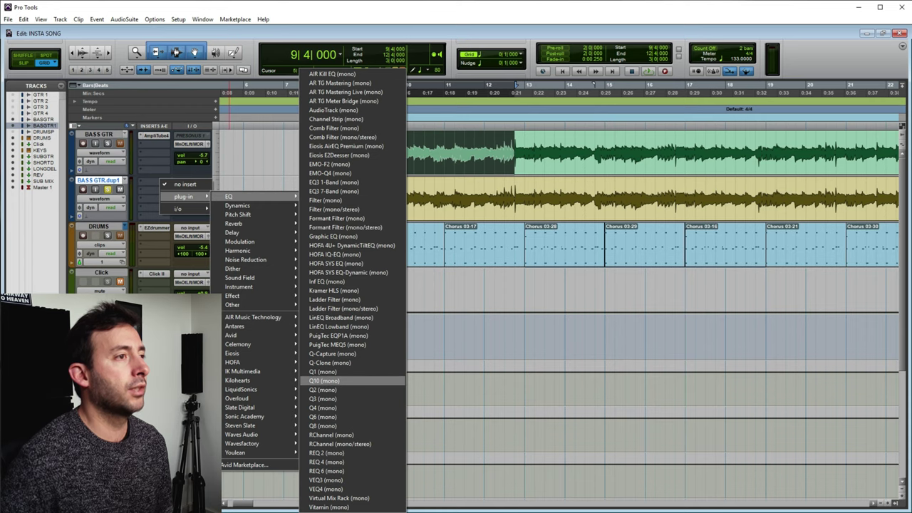
click(323, 371)
drag(547, 207, 525, 124)
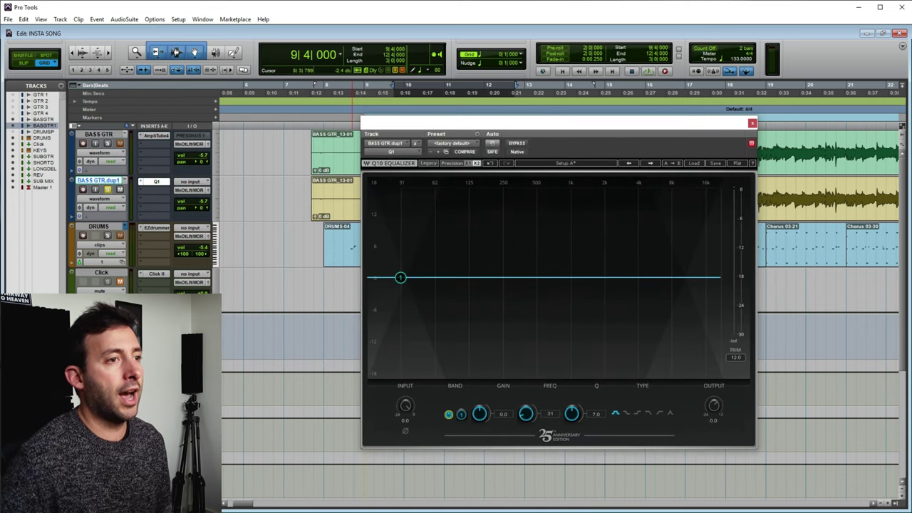
- Change the Q1 band to a high-pass filter at 312 Hz and play the selection to hear it
click(660, 413)
drag(400, 278, 513, 278)
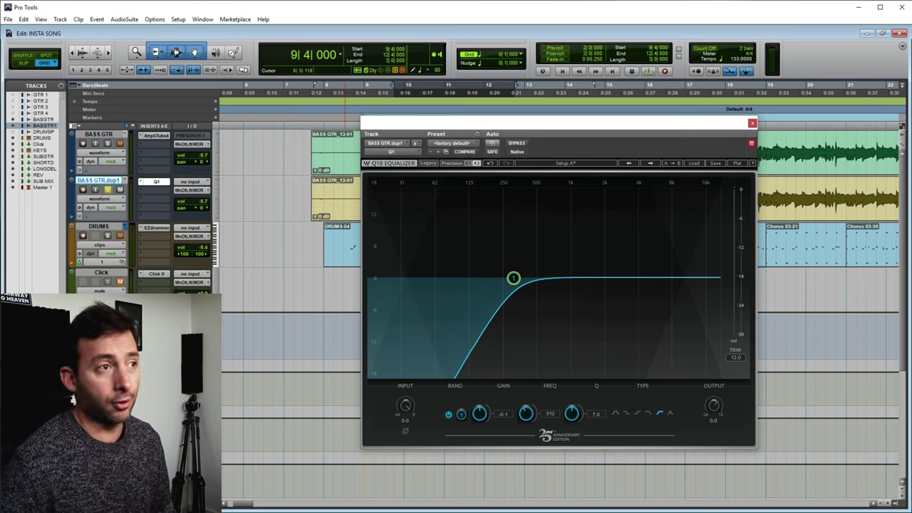
key(space)
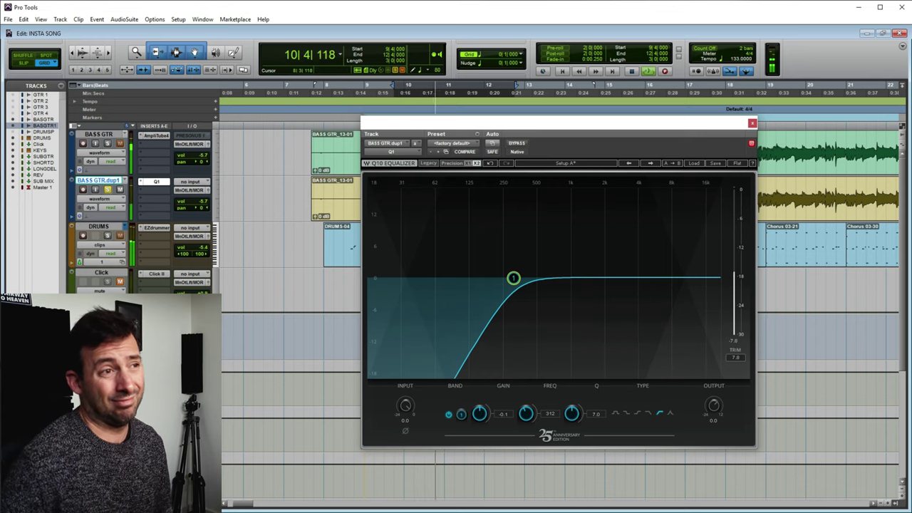
- Raise the Q1 output to 4.2, compare the sound with the effect bypassed and active, and close the equalizer
drag(714, 406, 713, 392)
click(514, 143)
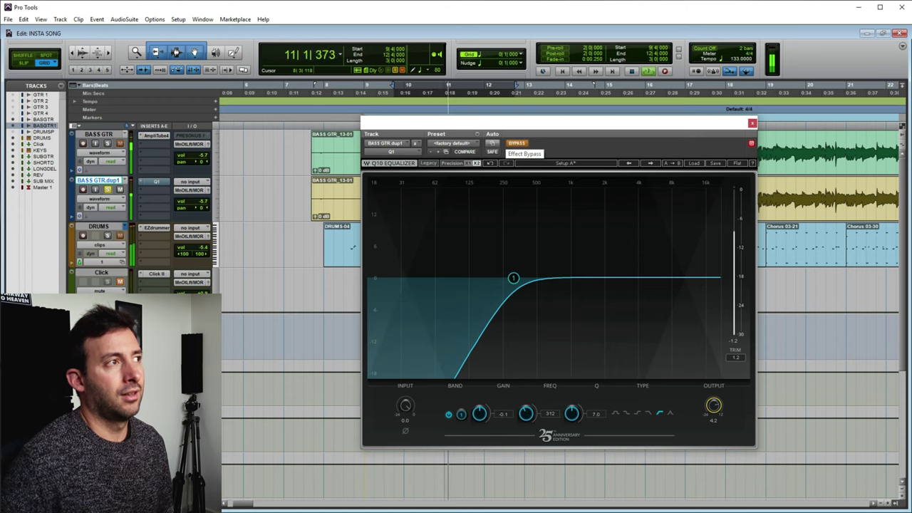
click(516, 143)
key(space)
click(752, 124)
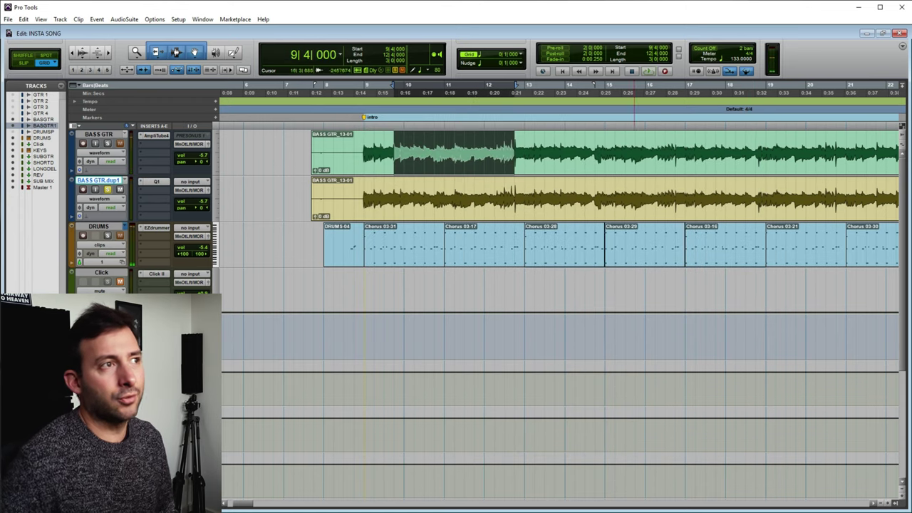
- Select 9|1 to 12|4 on the duplicated bass track and insert the Black Op Distortion plug-in after the Q1 equalizer
click(400, 190)
drag(364, 198, 514, 199)
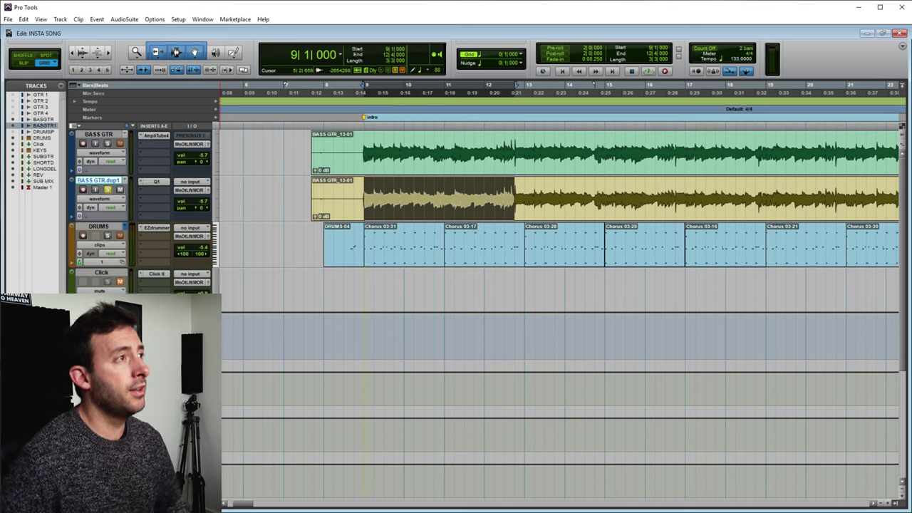
click(157, 190)
mouse_move(189, 205)
mouse_move(243, 214)
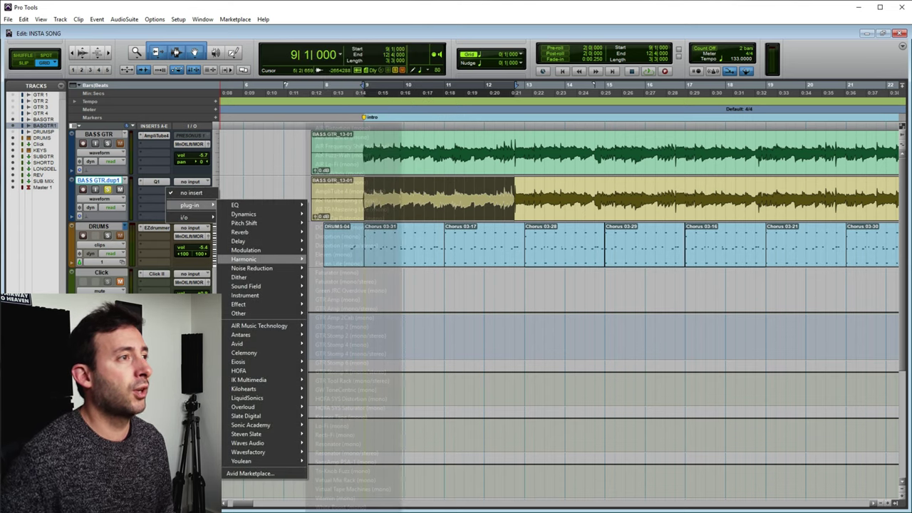
mouse_move(243, 258)
click(349, 218)
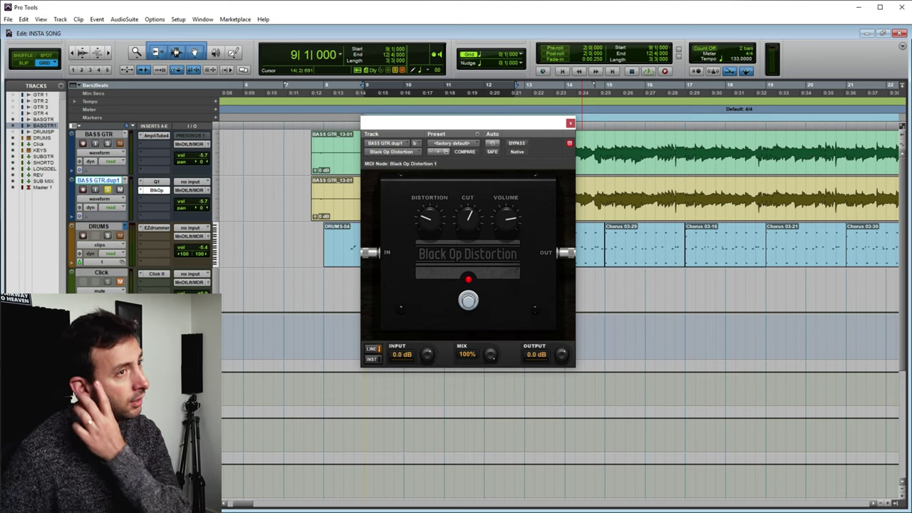
- Adjust the Black Op Distortion's Cut and Distortion during playback, with its Mix at 45%
key(space)
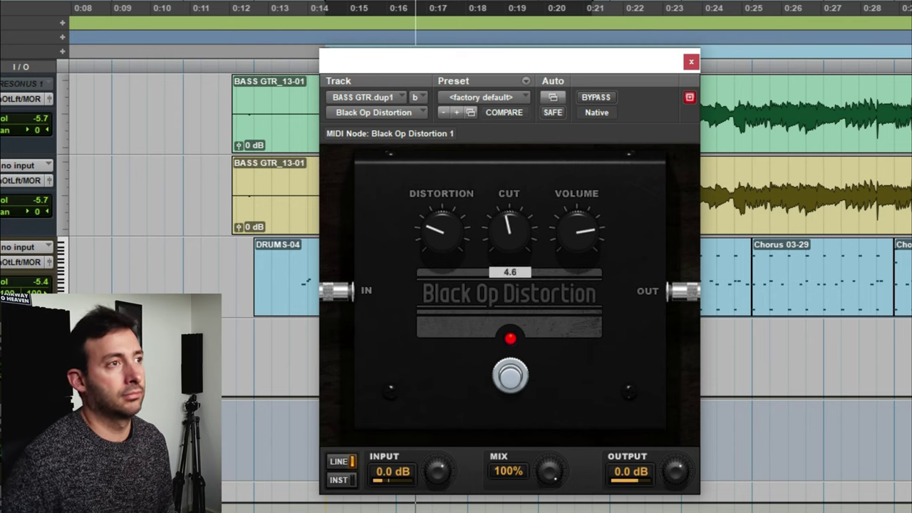
drag(509, 229, 509, 242)
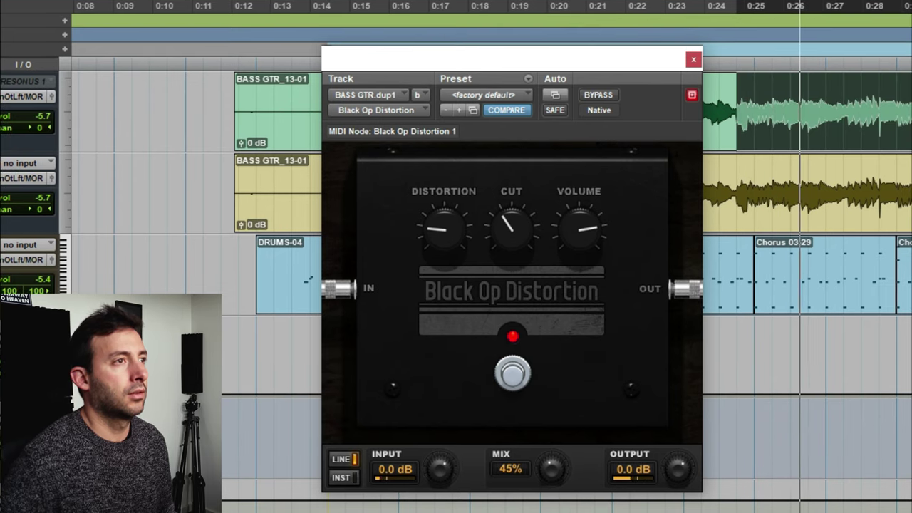
drag(443, 229, 444, 224)
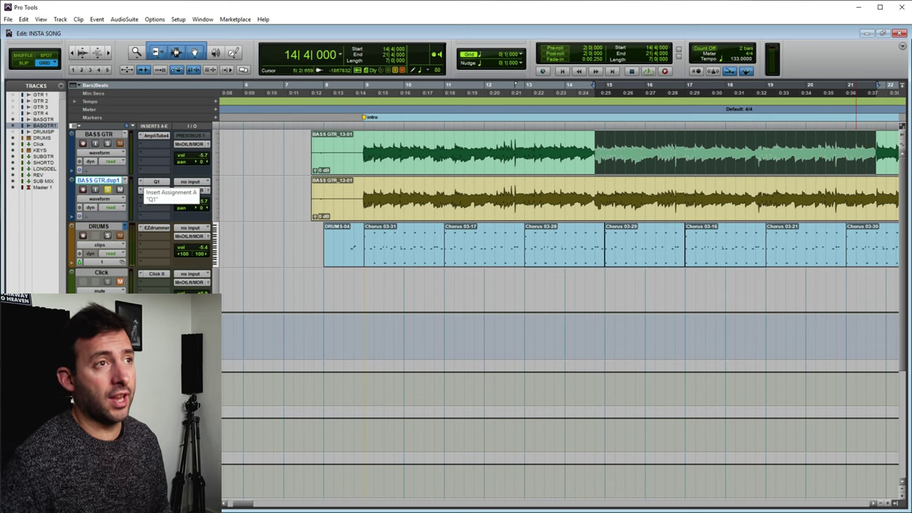
- Select 11|3 to 18|1 on the BASS GTR track and play both bass tracks soloed together
drag(595, 200, 827, 200)
drag(464, 199, 655, 200)
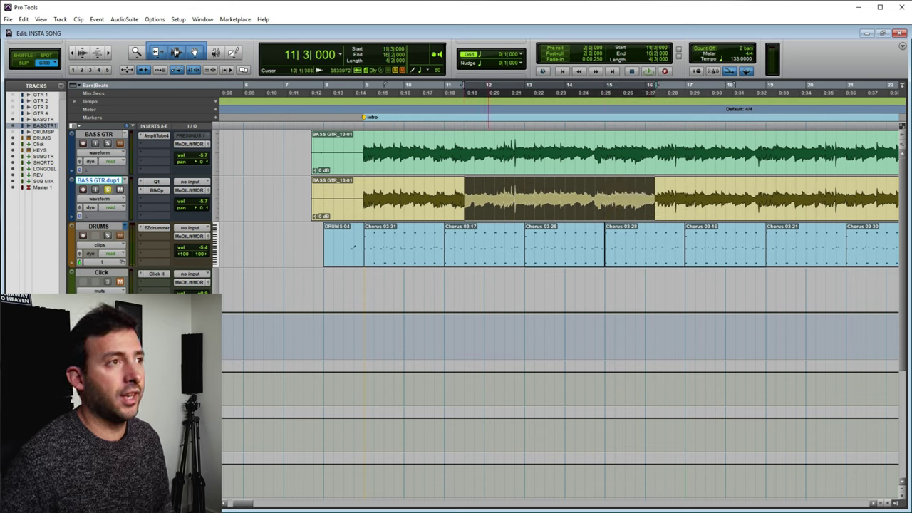
mouse_move(464, 200)
mouse_down()
mouse_move(645, 200)
mouse_move(464, 199)
mouse_up()
drag(464, 153, 725, 153)
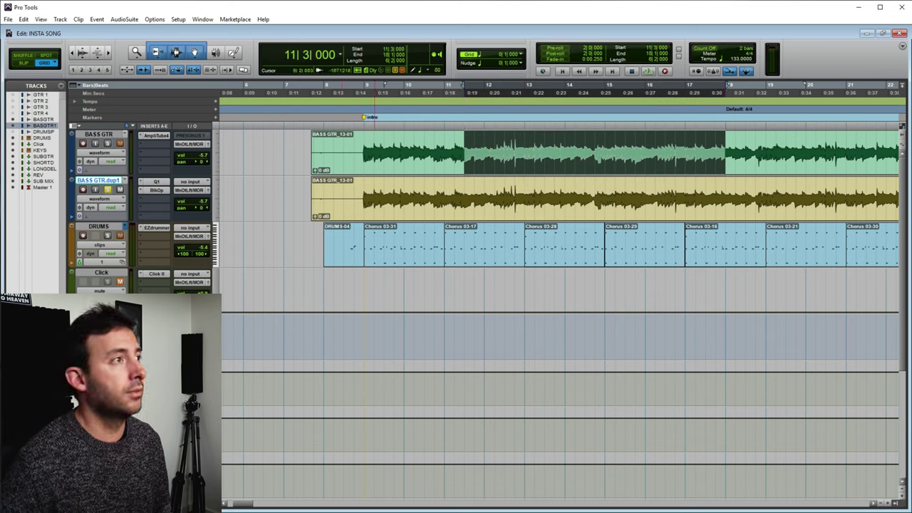
key(space)
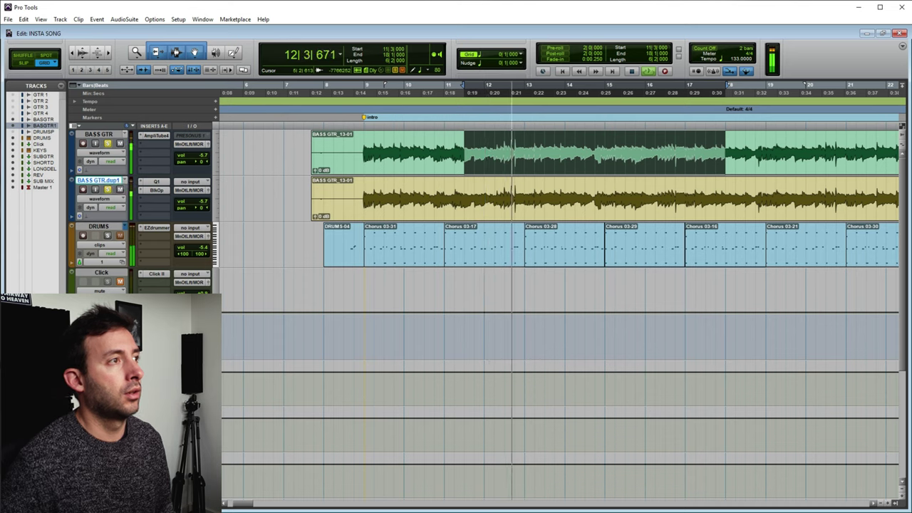
- Lower the duplicated bass track's volume to -21.9 dB while listening to it with the original bass and drums
drag(202, 201, 202, 209)
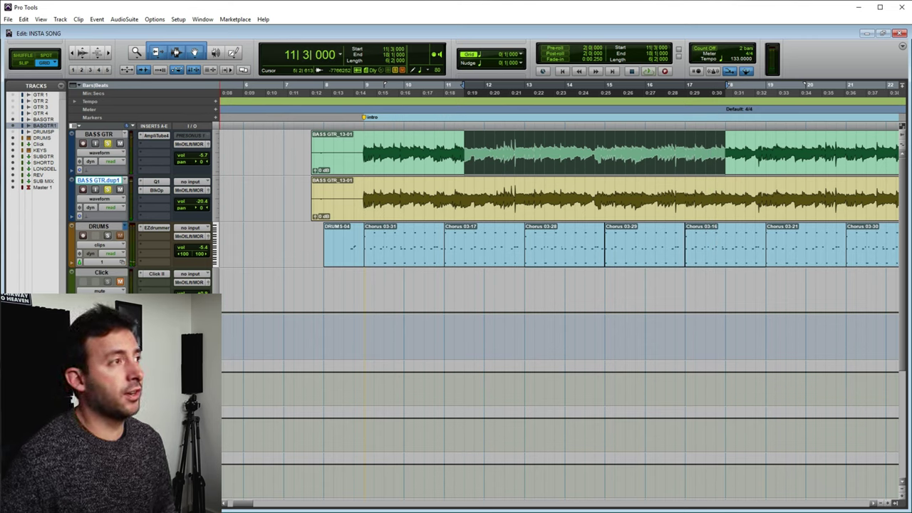
key(space)
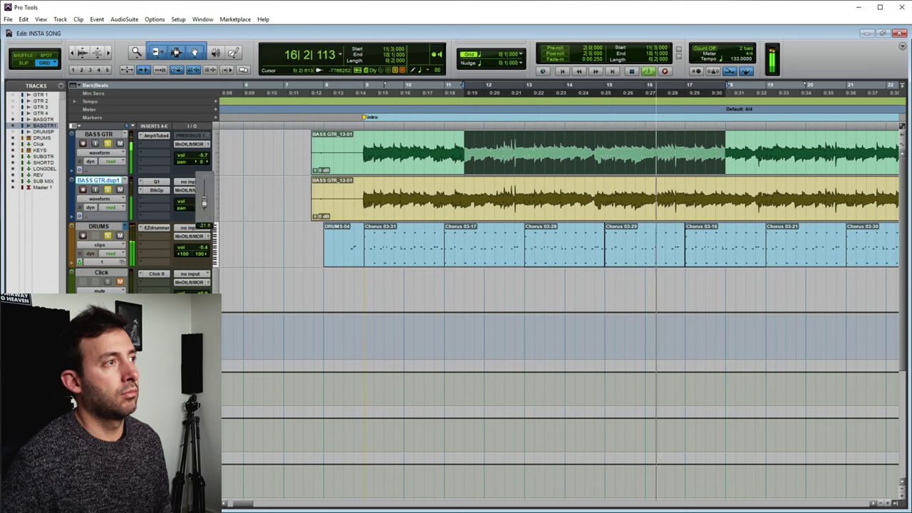
key(space)
- Play both bass tracks and the drums soloed together from 21|2, just before verse 1
key(r)
key(r)
key(r)
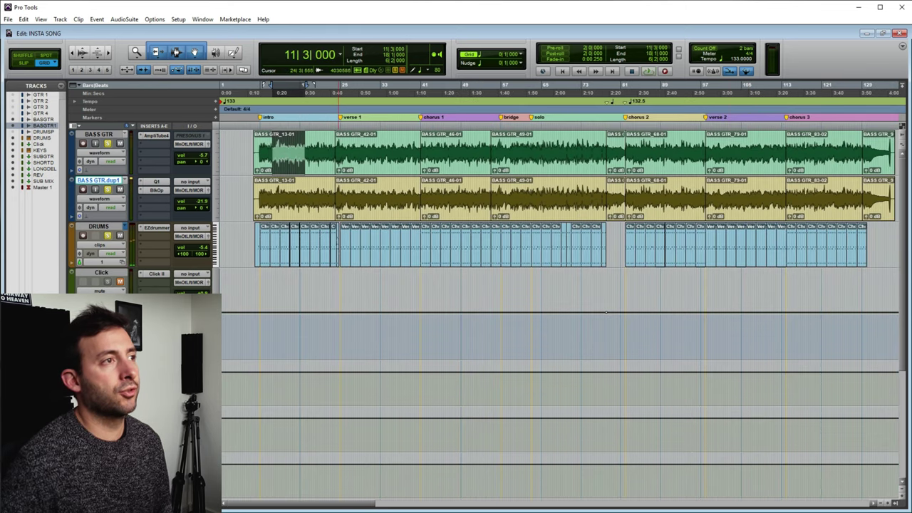
click(322, 153)
key(space)
key(t)
key(t)
key(t)
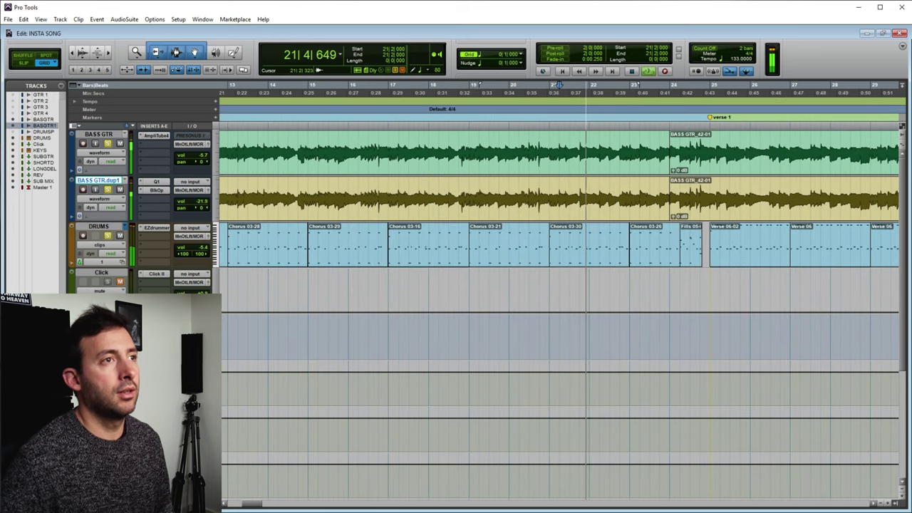
key(space)
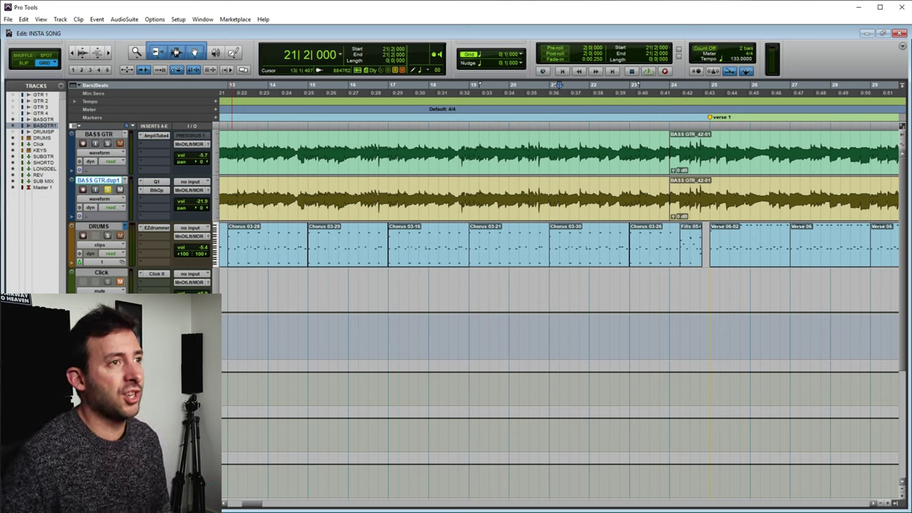
- Play the distorted duplicate alone from 21|2, and replay it with BASS GTR and DRUMS soloed to compare the blend
key(space)
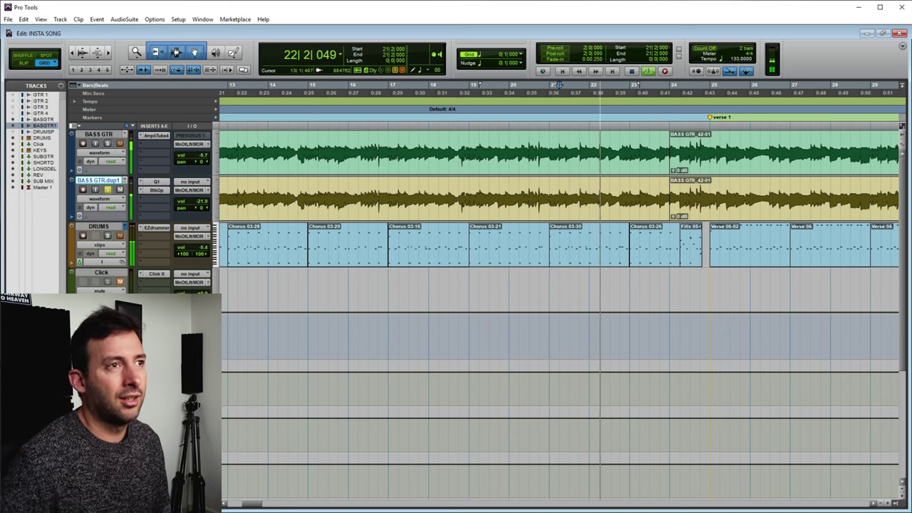
key(space)
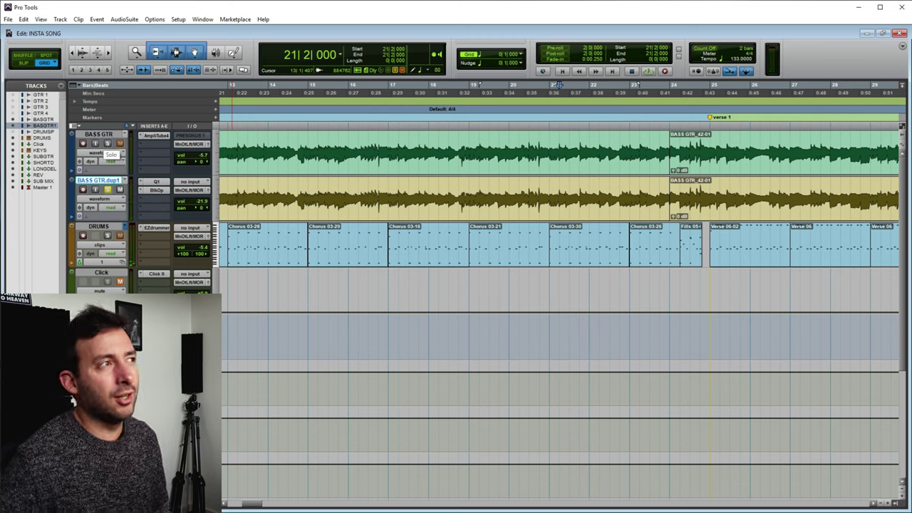
key(space)
key(r)
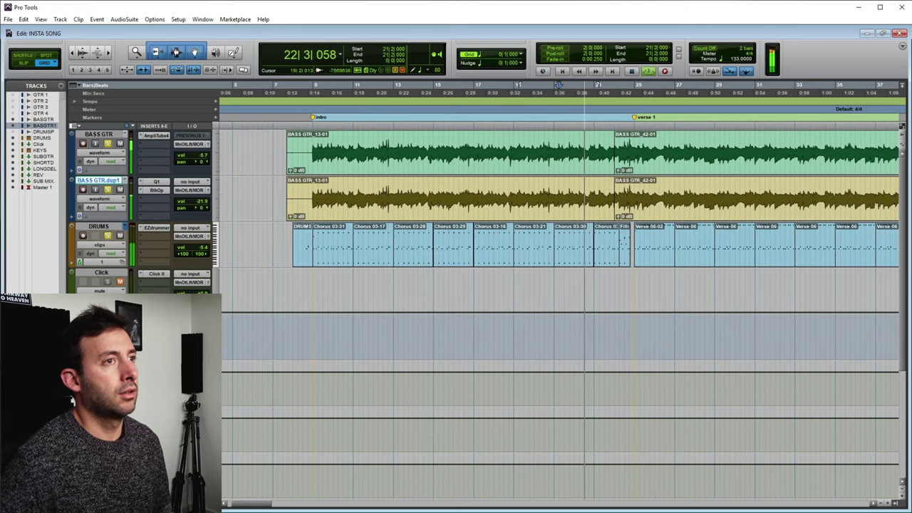
scroll(311, 153, right, 2)
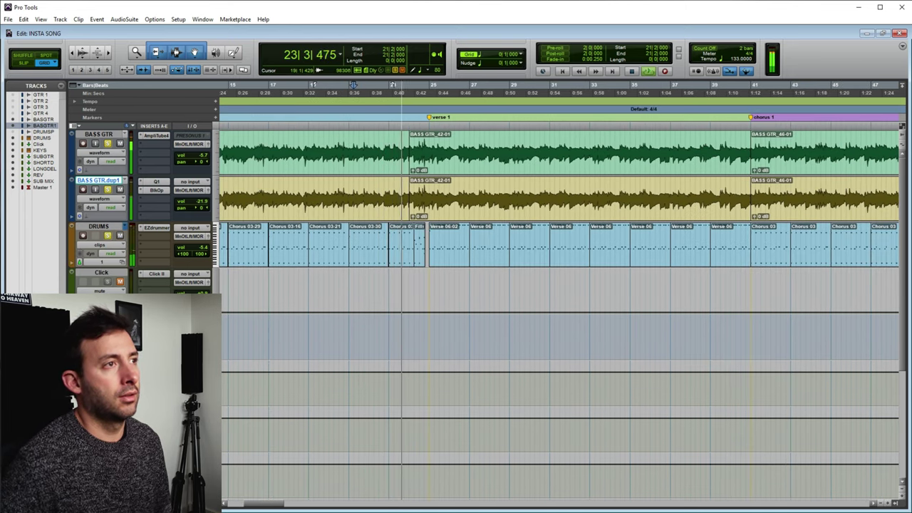